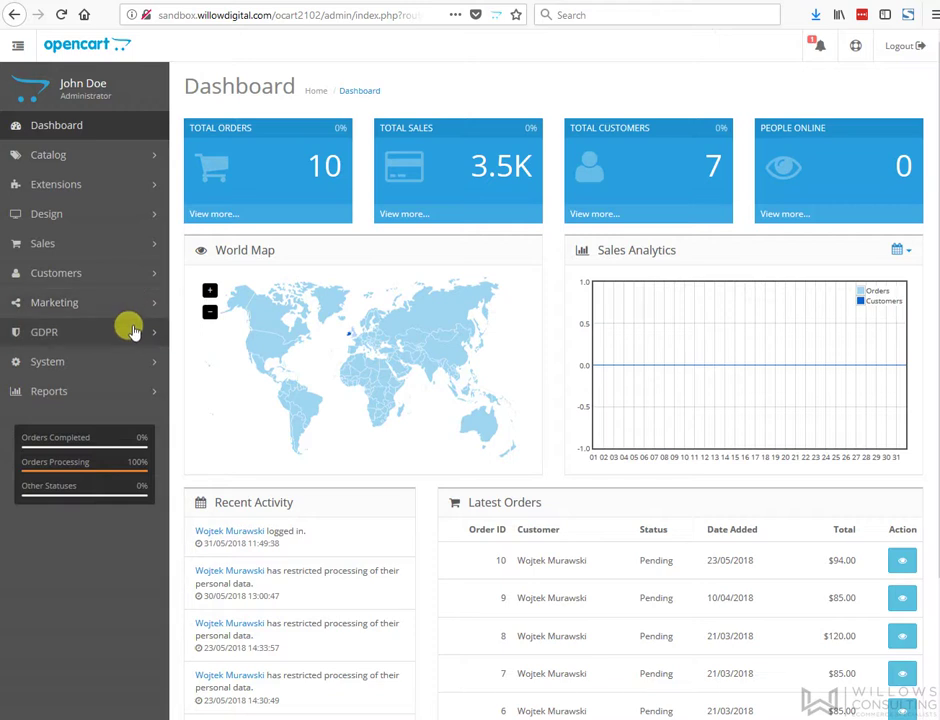
Step: Go to GDPR > GDPR Settings and show the CIVIC Cookie Control V8 tab
click(133, 331)
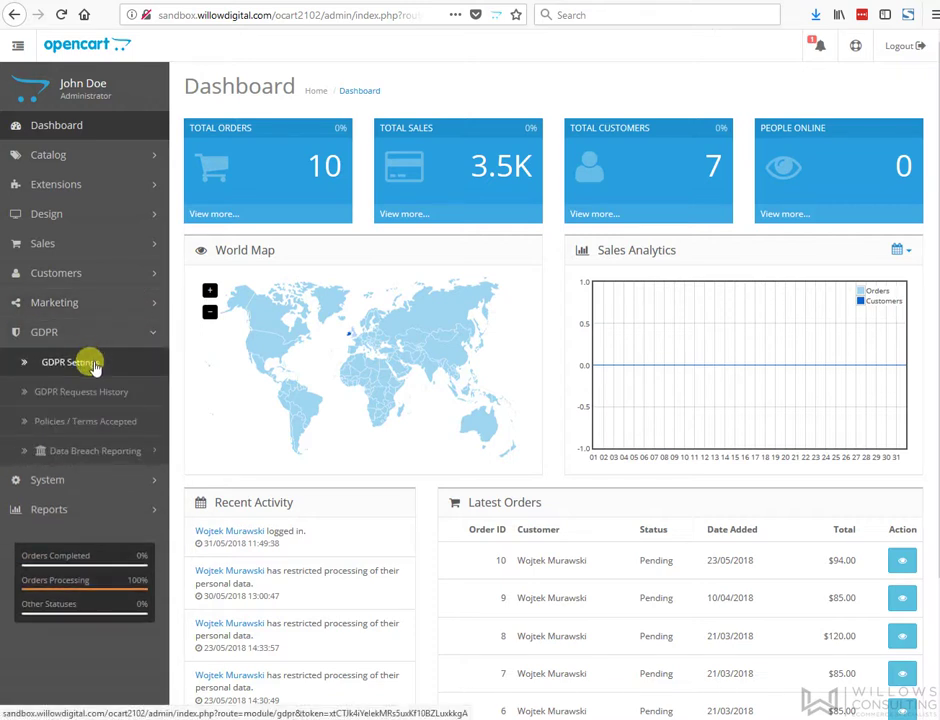
click(93, 357)
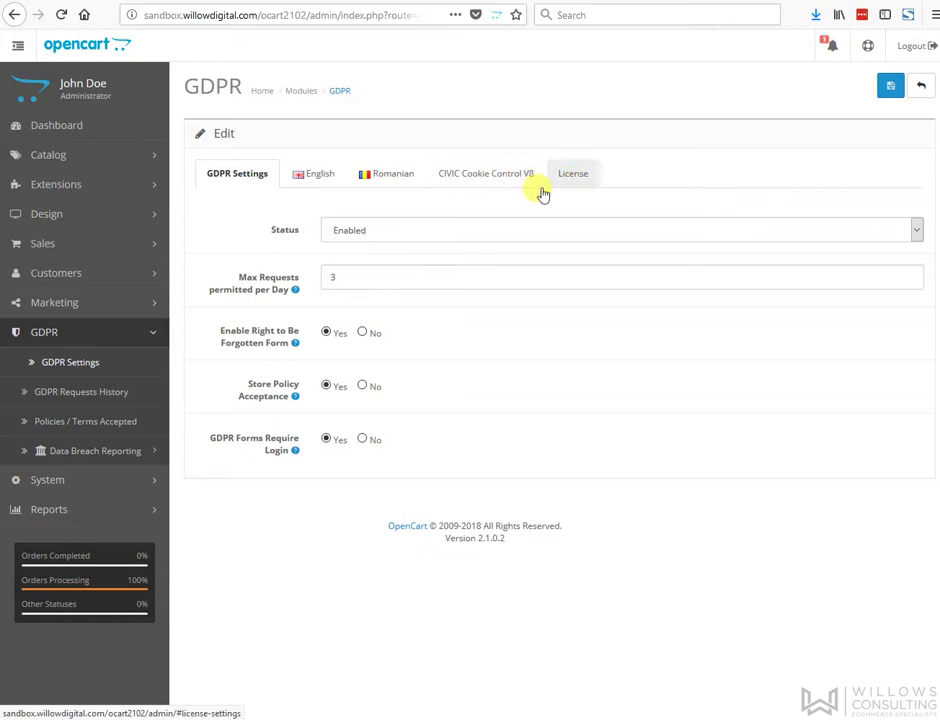
click(488, 176)
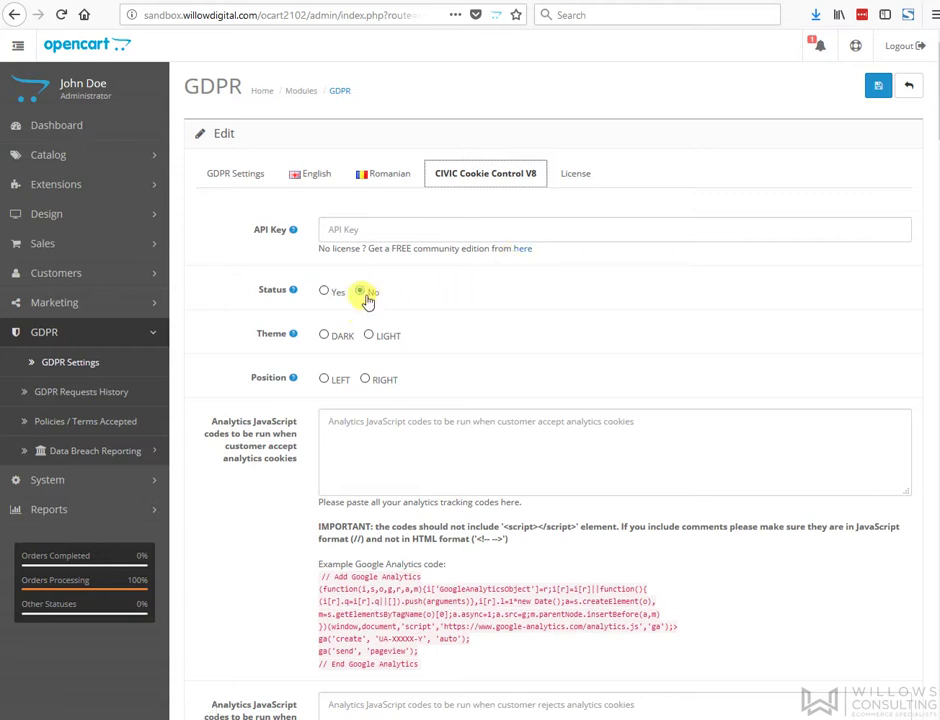
Step: Leave the cookie control status at No after trying Yes, and set the theme to LIGHT
click(324, 291)
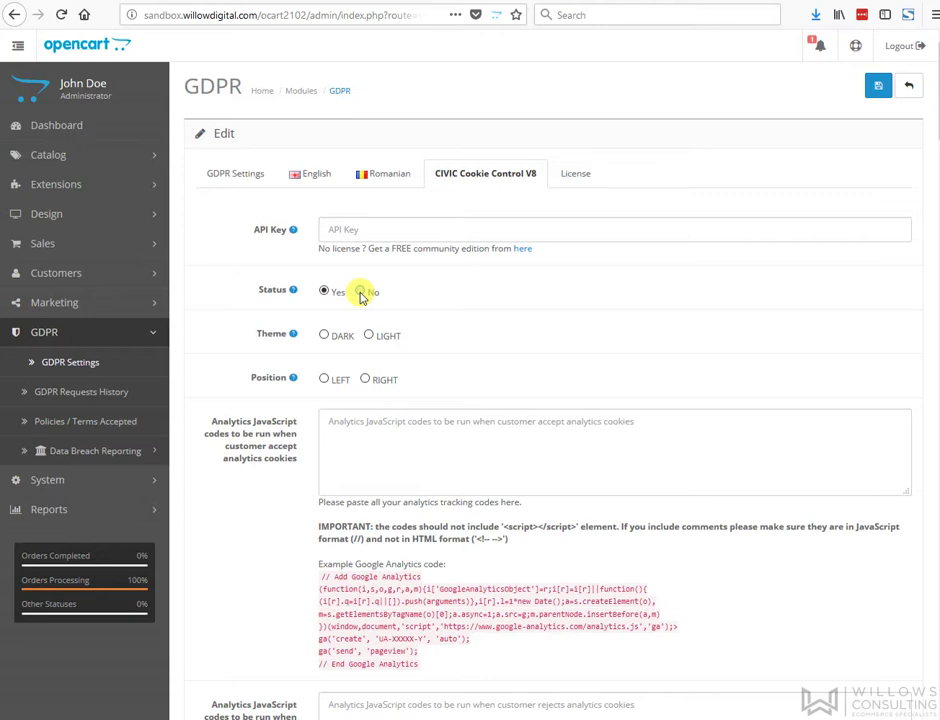
click(360, 292)
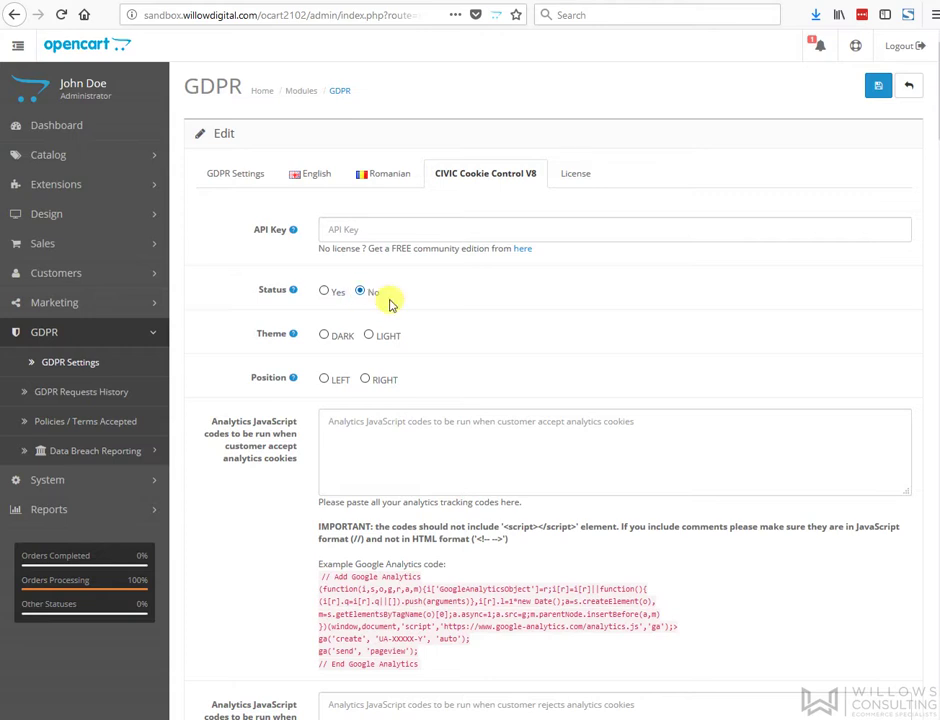
click(323, 336)
click(368, 336)
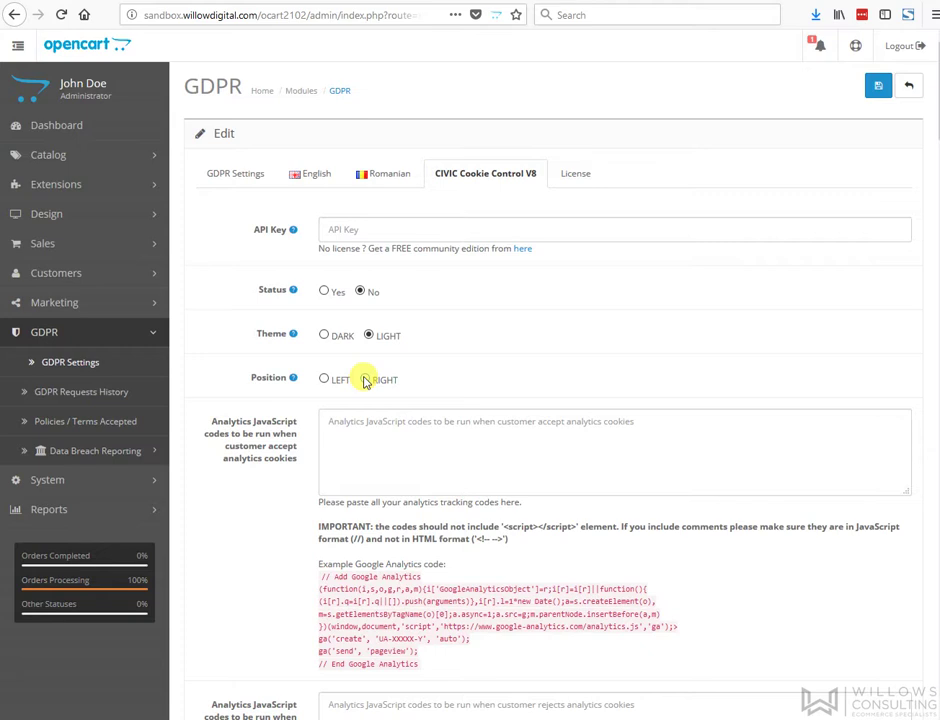
scroll(364, 379, down, 2)
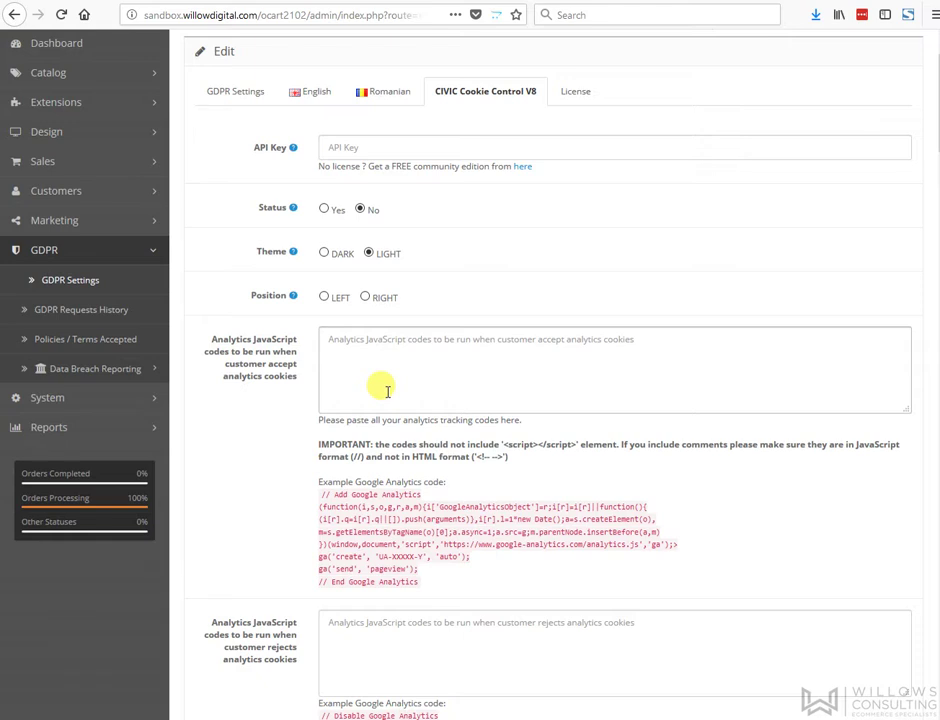
scroll(387, 391, down, 3)
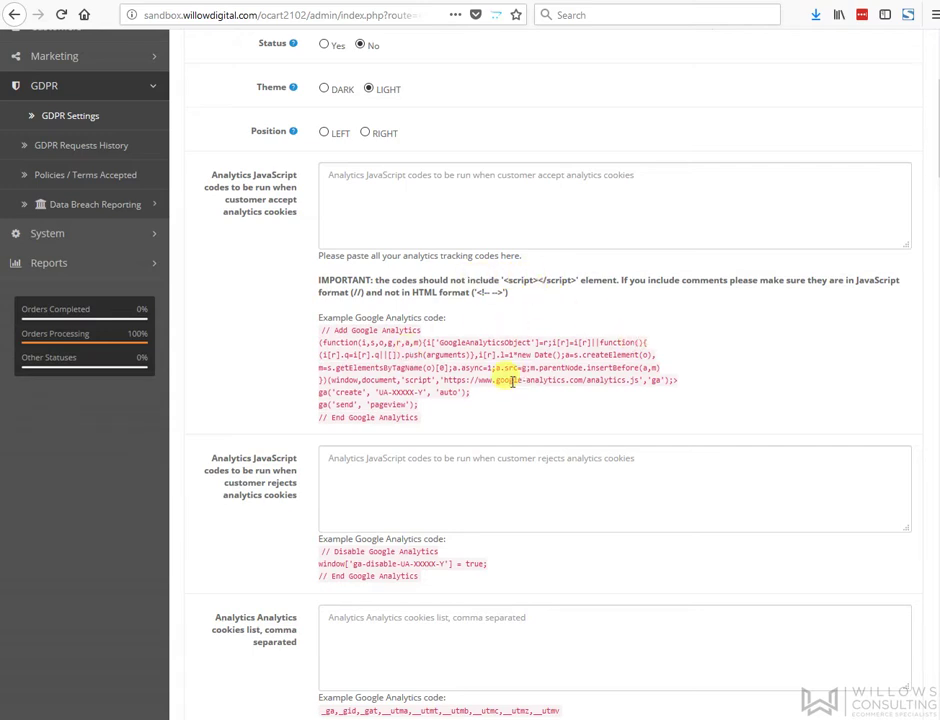
scroll(511, 381, down, 3)
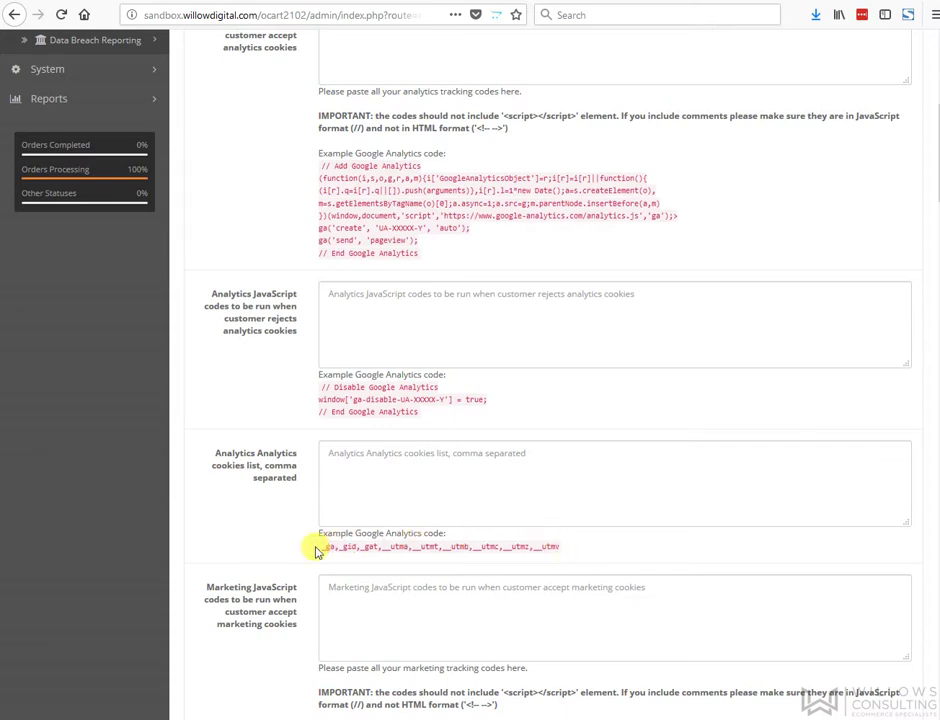
scroll(316, 551, down, 3)
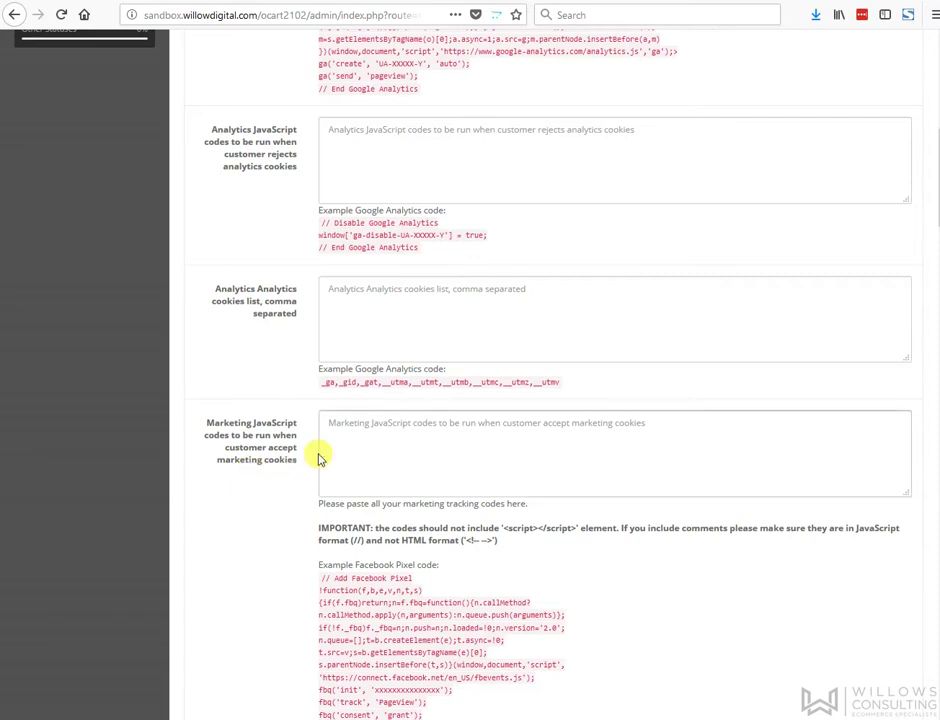
scroll(436, 470, down, 3)
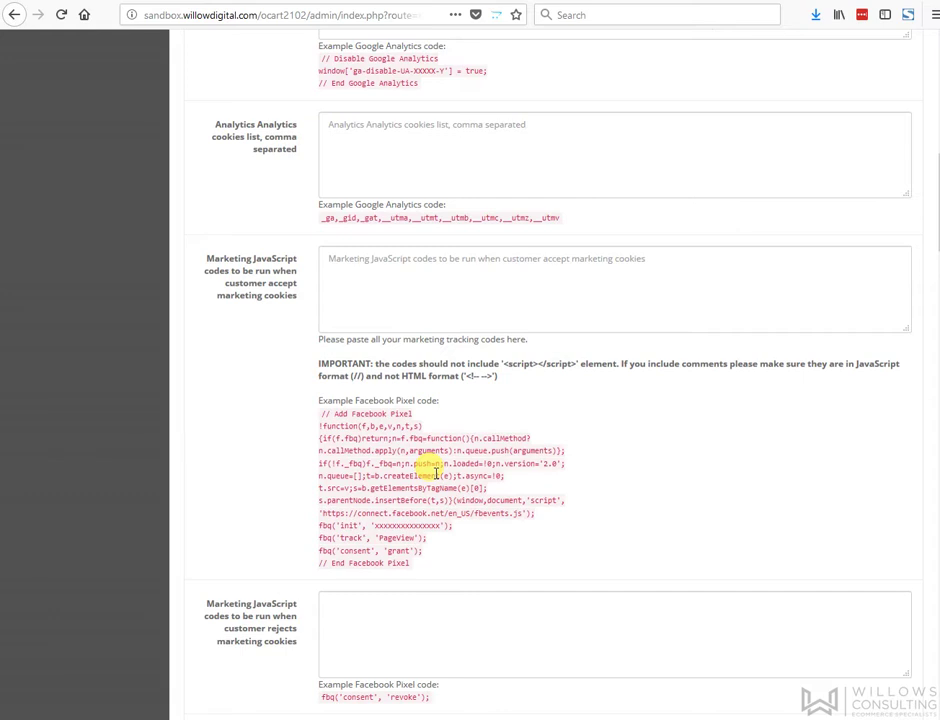
click(393, 295)
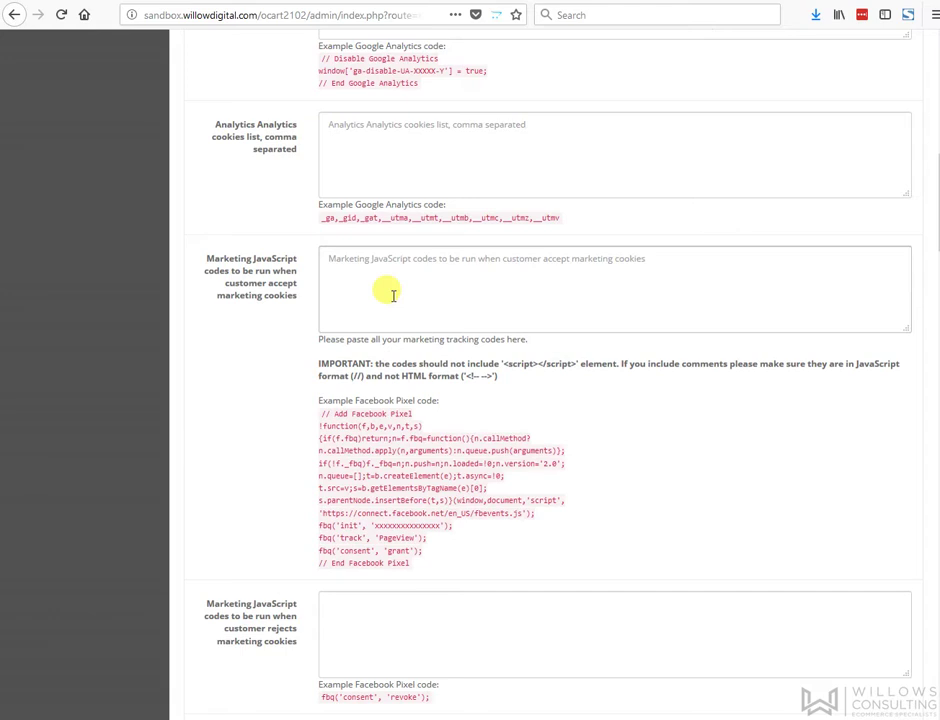
scroll(393, 295, down, 5)
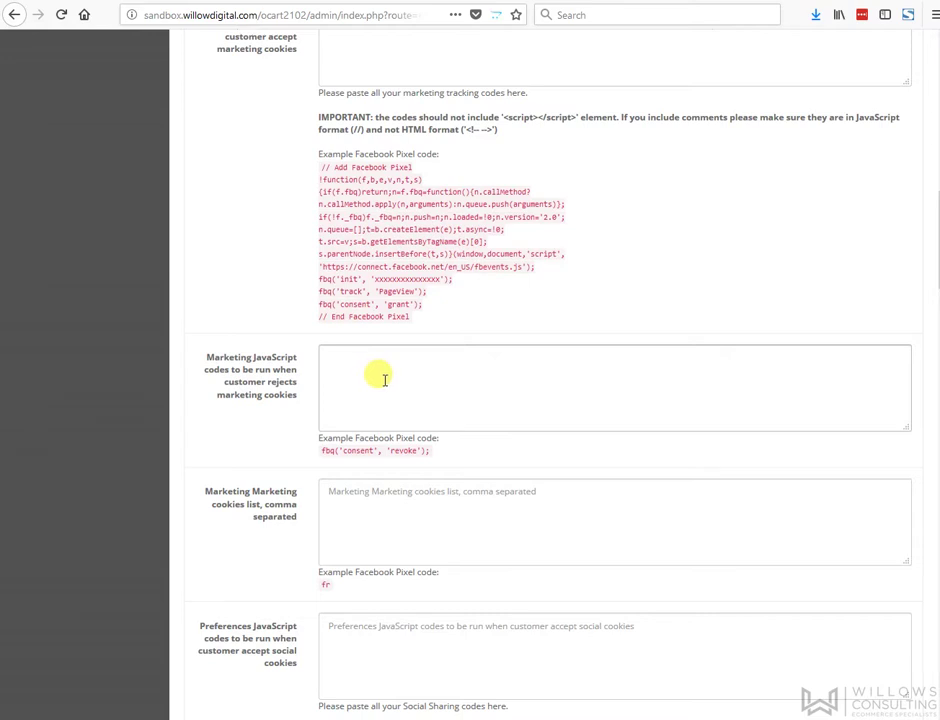
scroll(384, 378, down, 2)
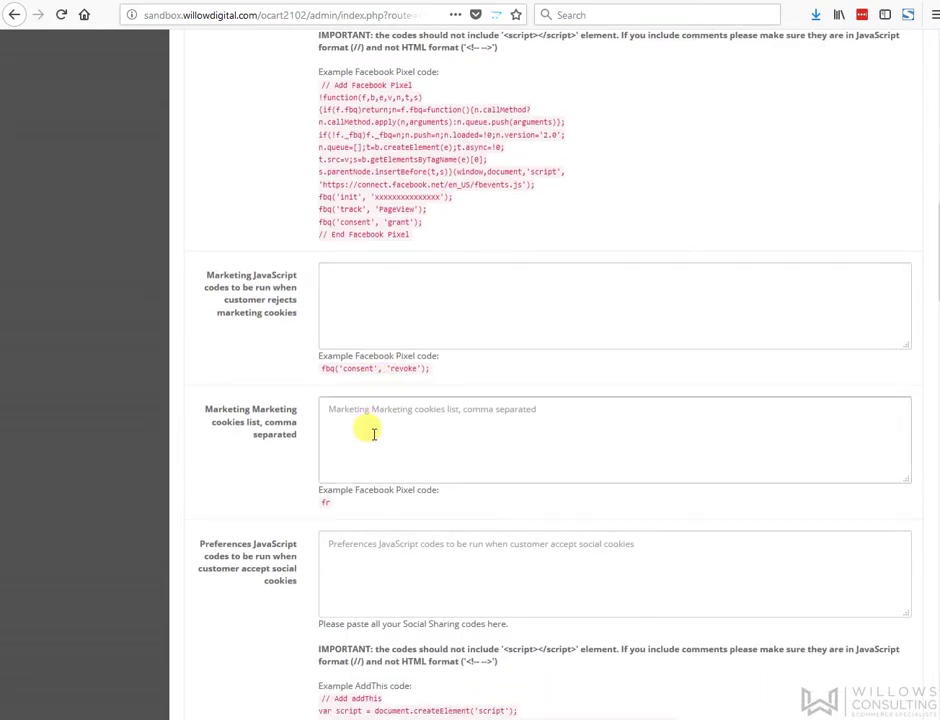
scroll(373, 433, down, 7)
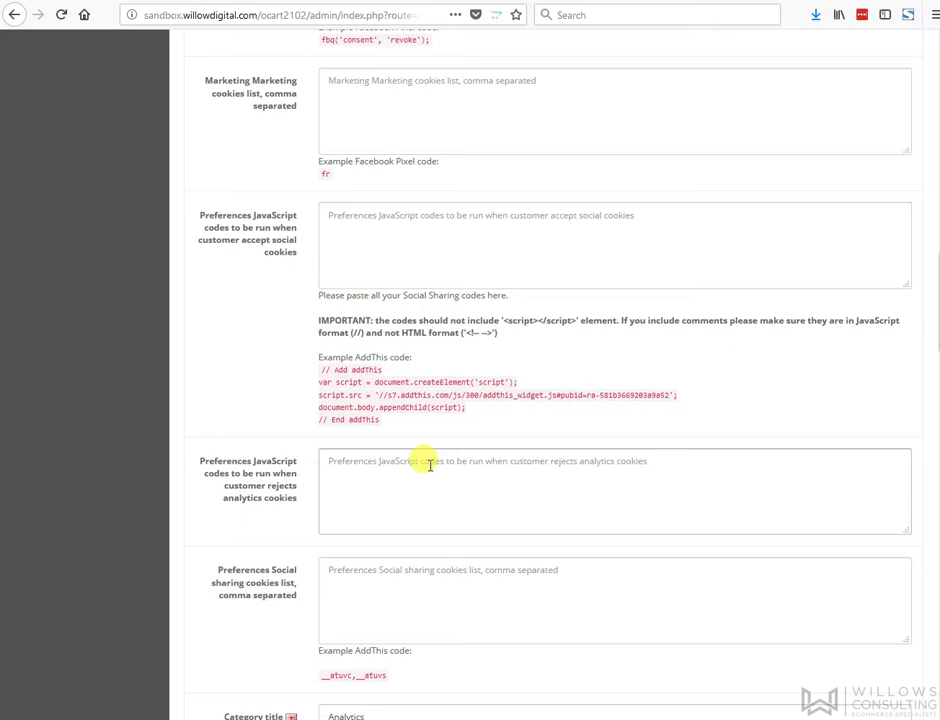
scroll(430, 465, down, 2)
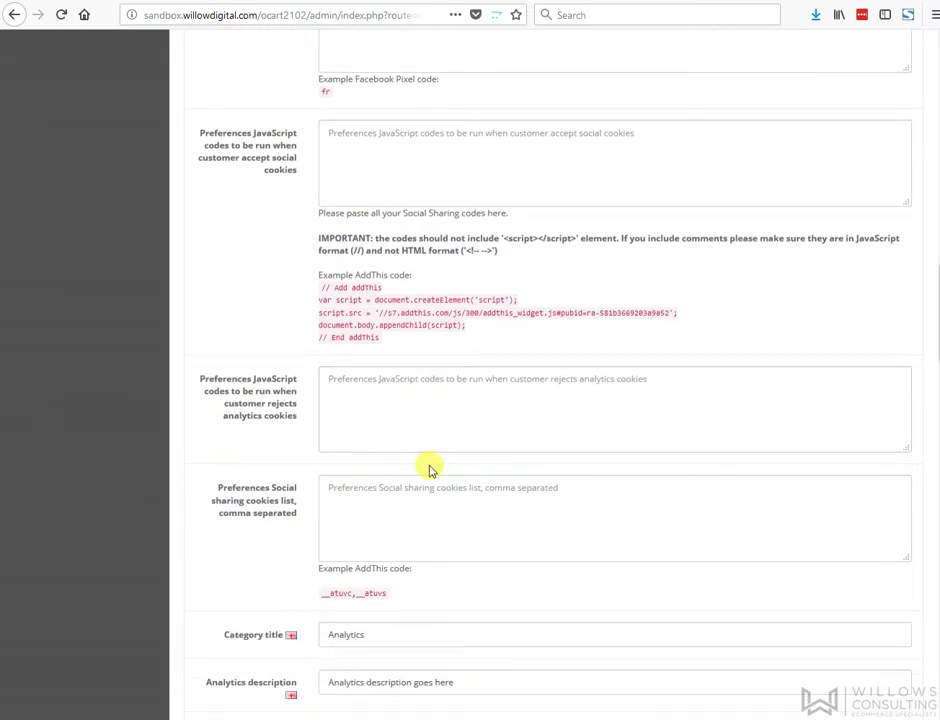
scroll(430, 468, down, 6)
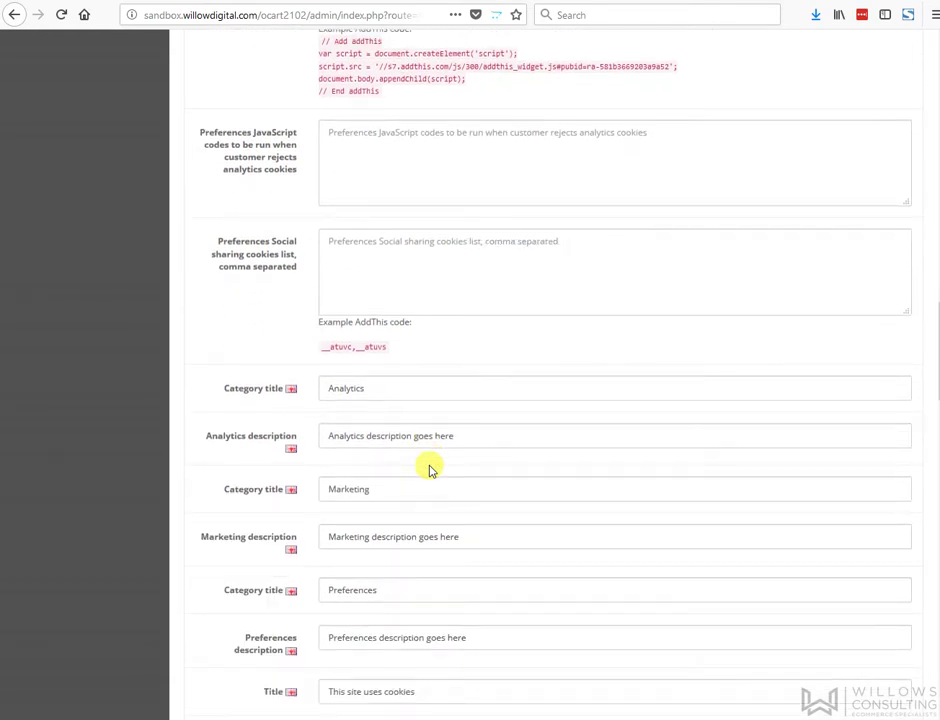
scroll(430, 468, down, 6)
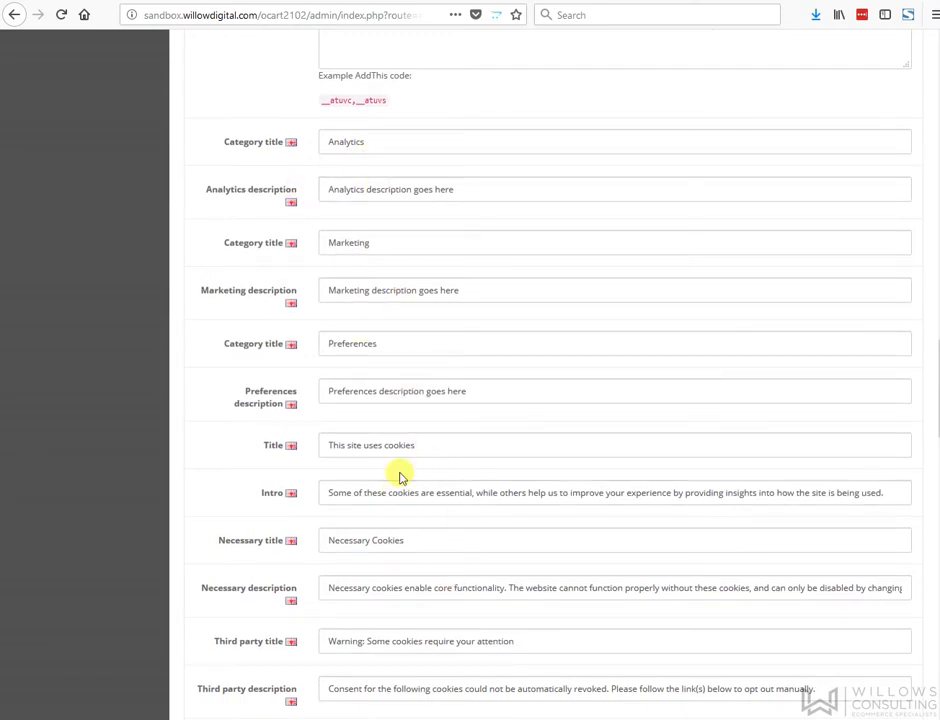
scroll(400, 473, up, 15)
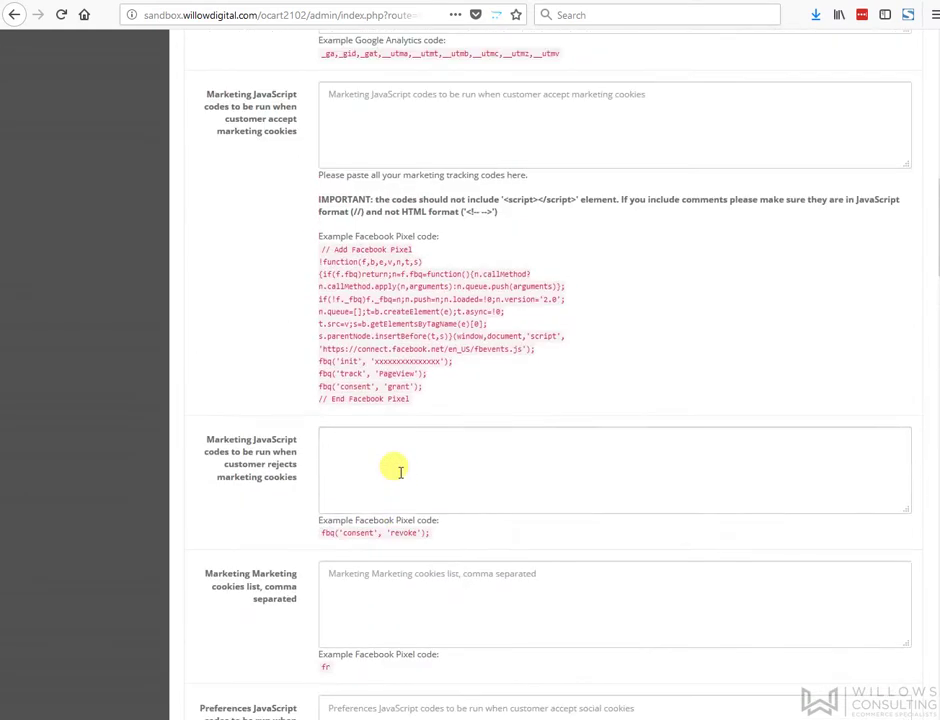
Step: Open the free community edition 'here' link in a new tab and switch to it
scroll(399, 470, up, 10)
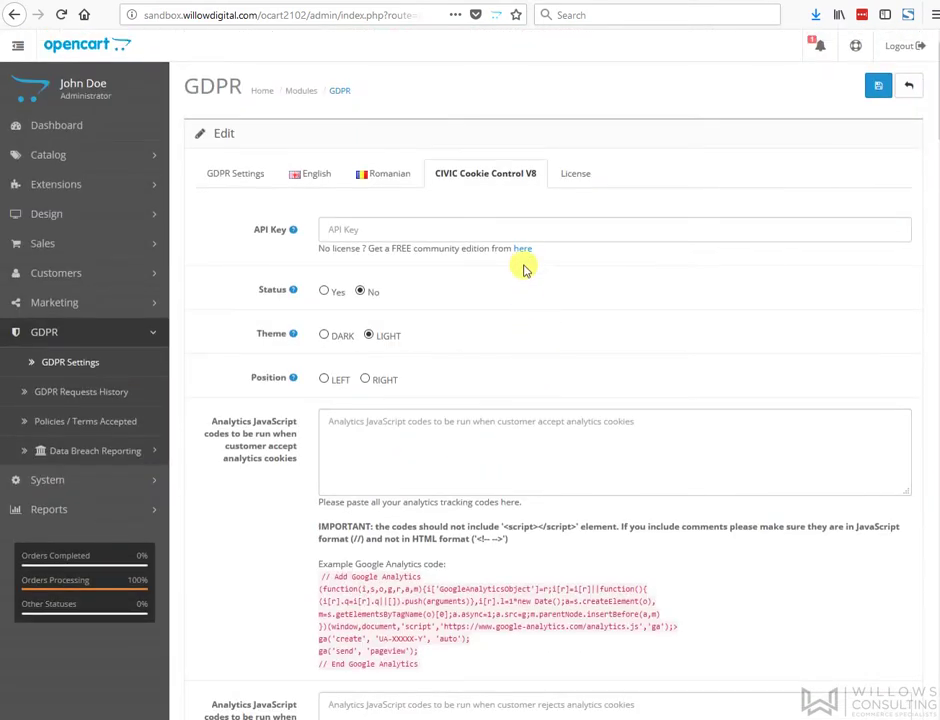
right_click(524, 258)
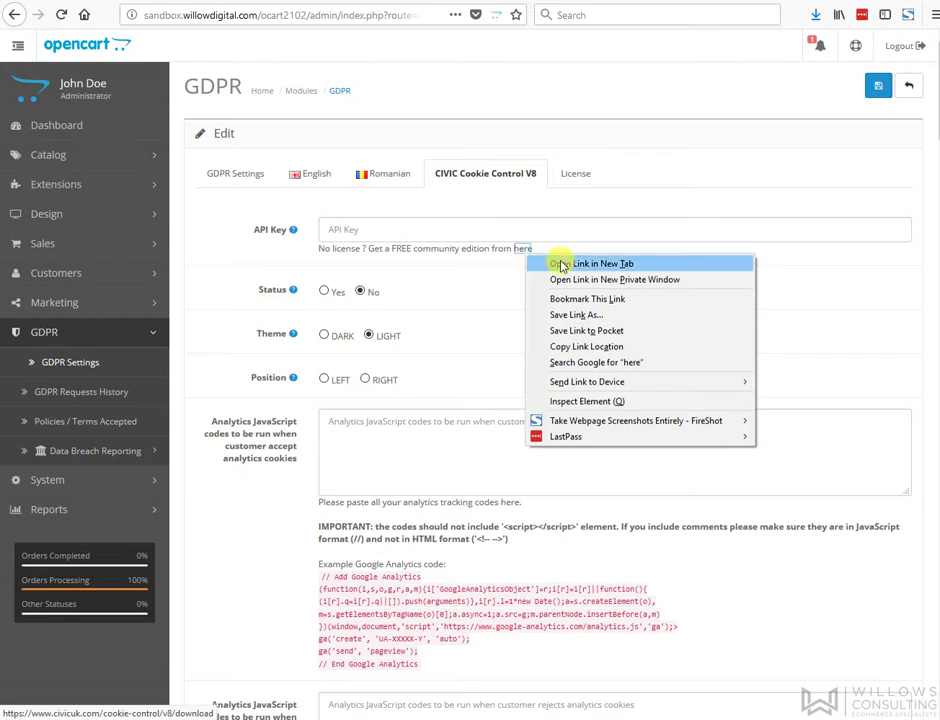
click(552, 262)
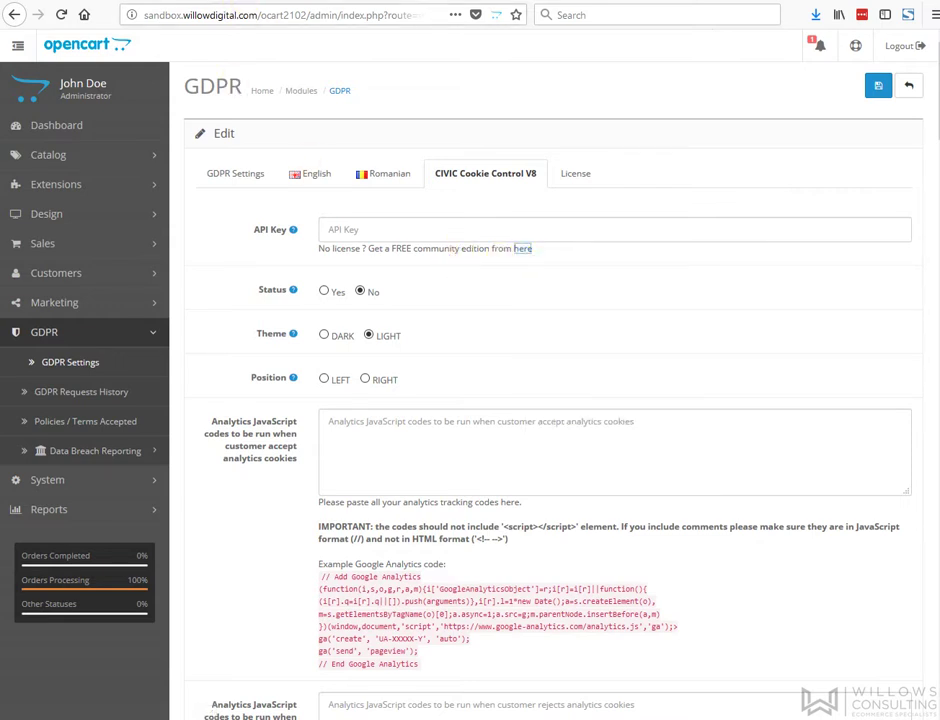
key(ctrl+Tab)
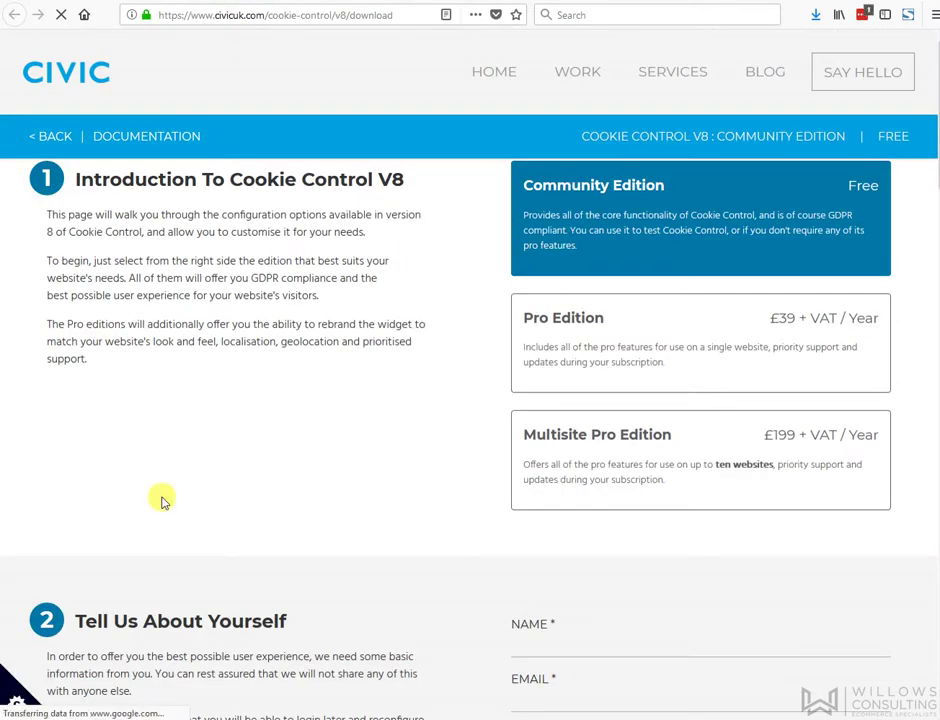
Step: Preview the cookie preferences panel, toggling Analytical off and on and trying Social Sharing
click(17, 705)
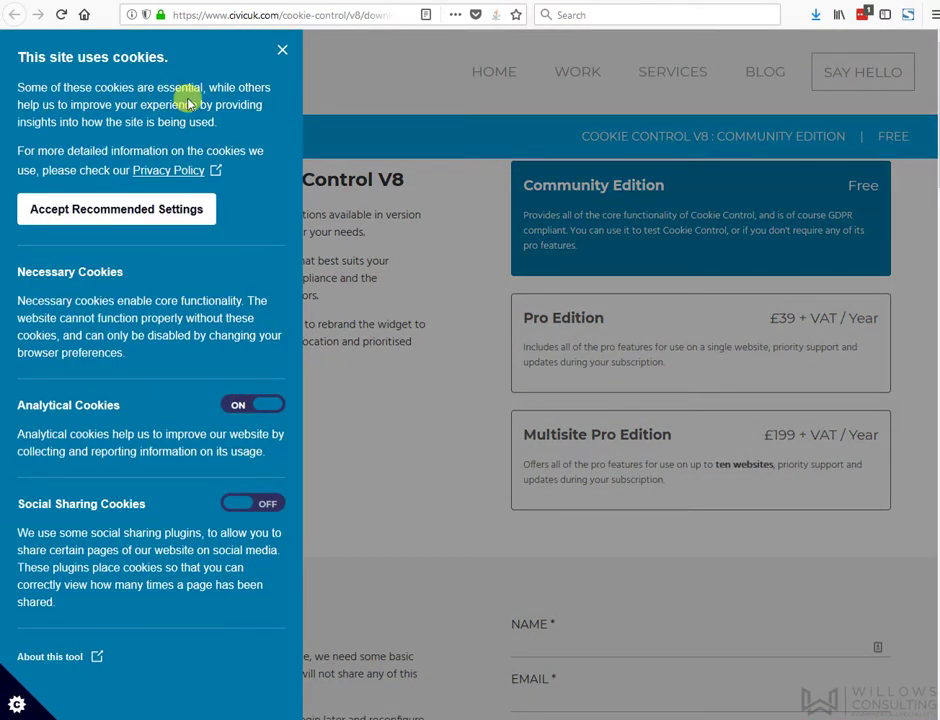
click(265, 405)
click(256, 509)
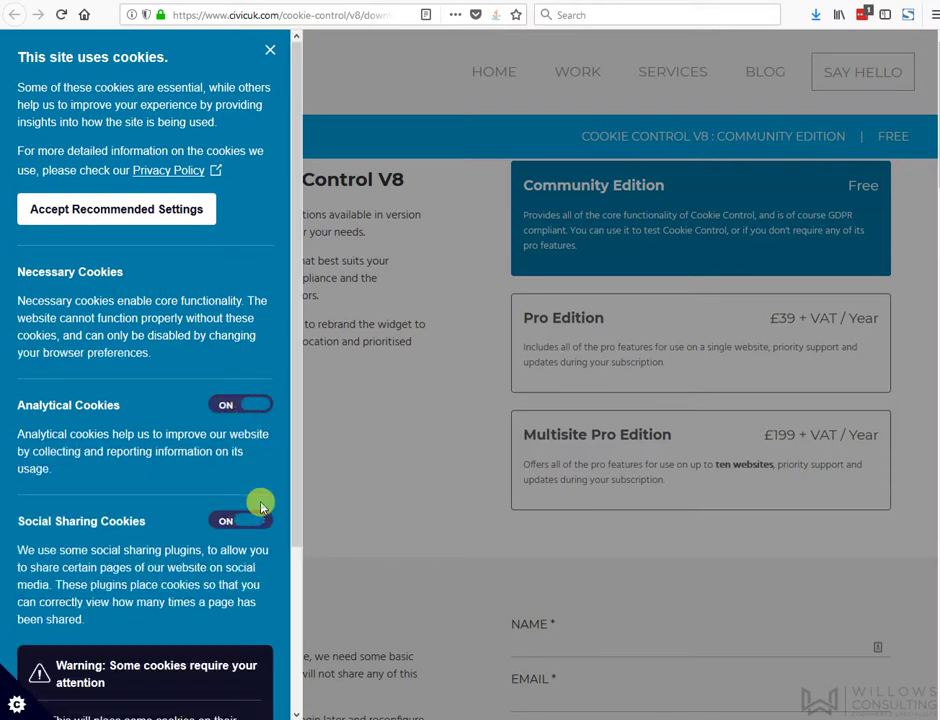
click(250, 512)
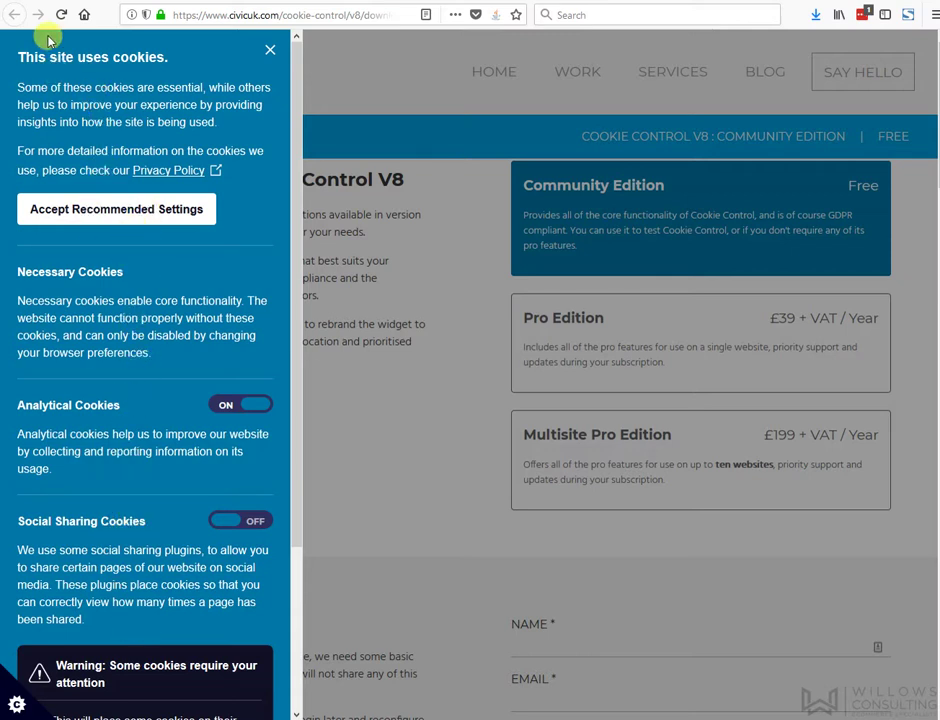
click(268, 54)
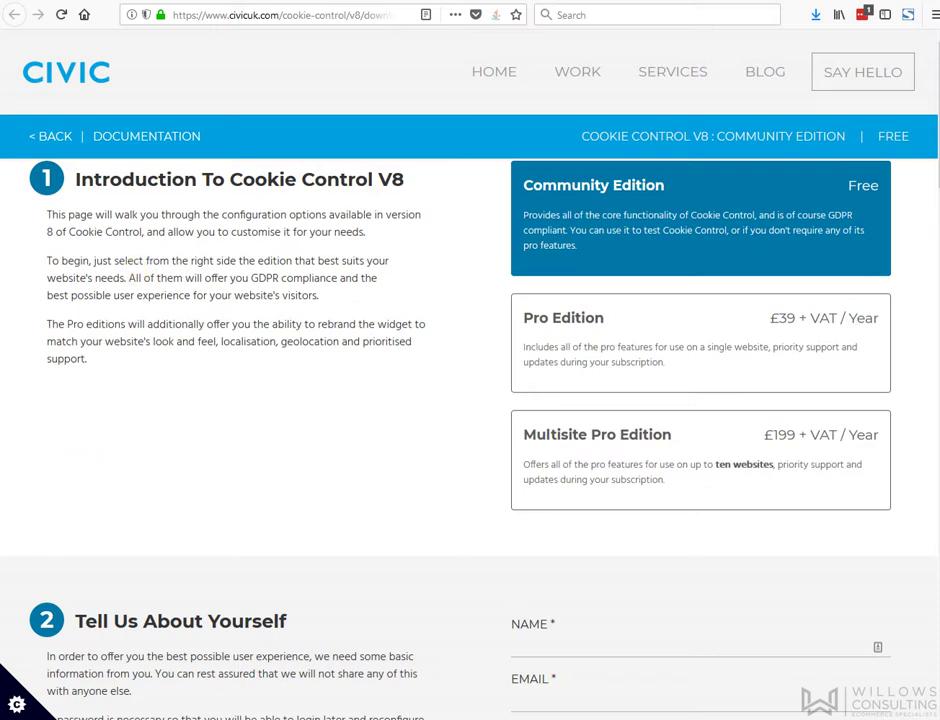
Step: Reopen and close the cookie panel, then return to the OpenCart admin tab
click(16, 704)
click(16, 704)
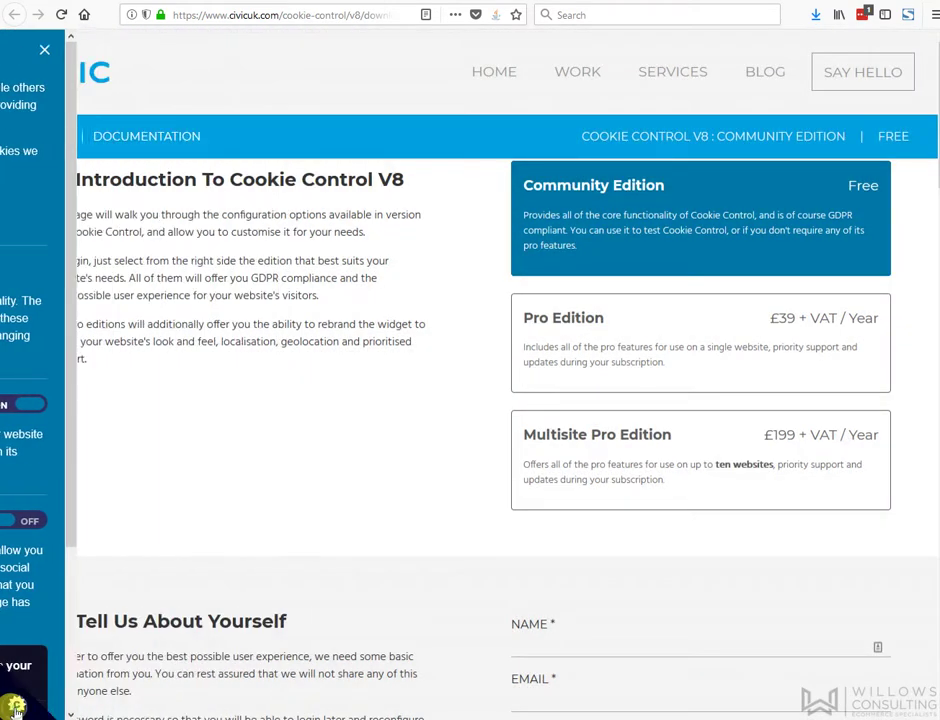
key(ctrl+Tab)
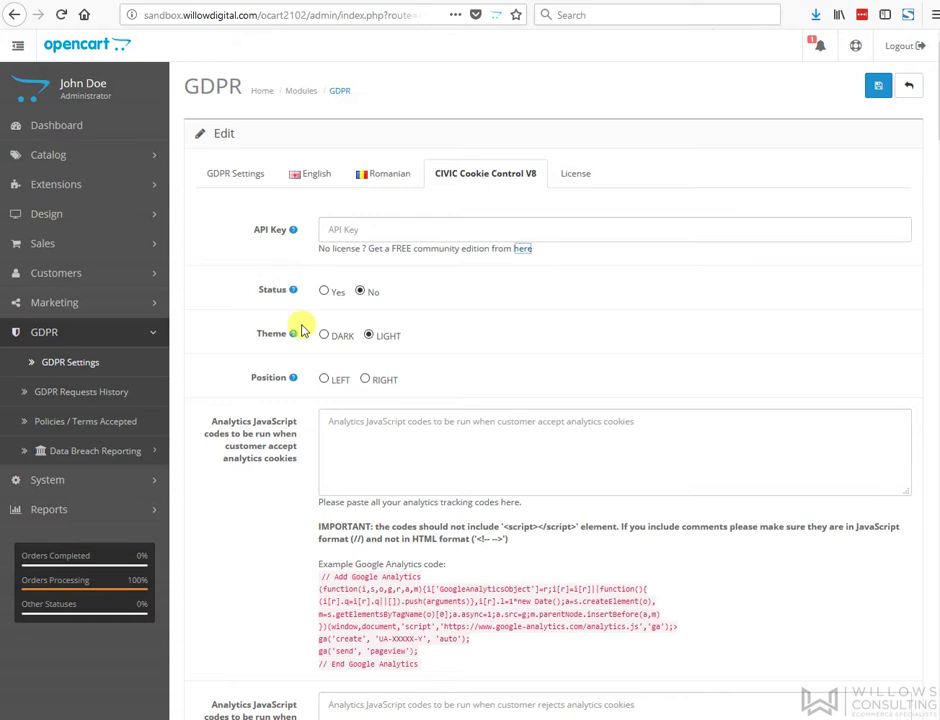
scroll(338, 465, down, 4)
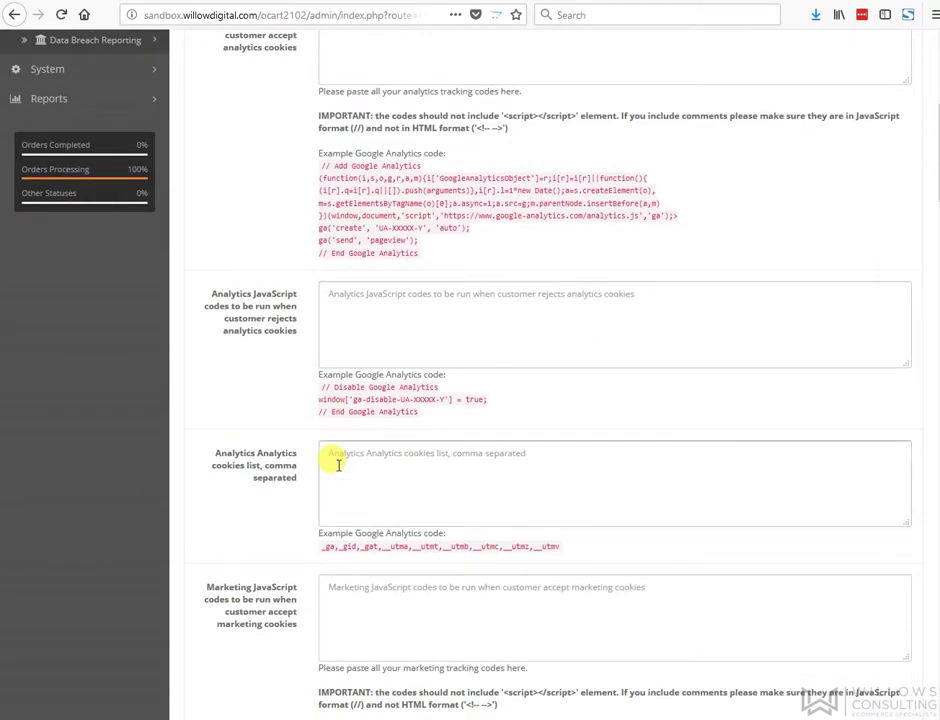
scroll(338, 465, up, 4)
scroll(338, 465, up, 1)
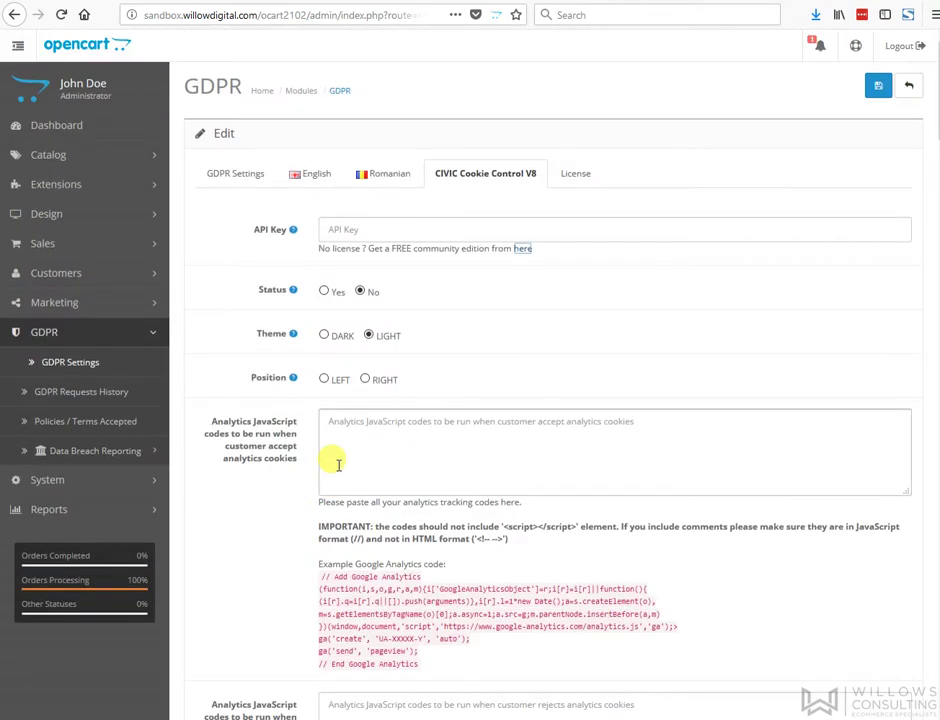